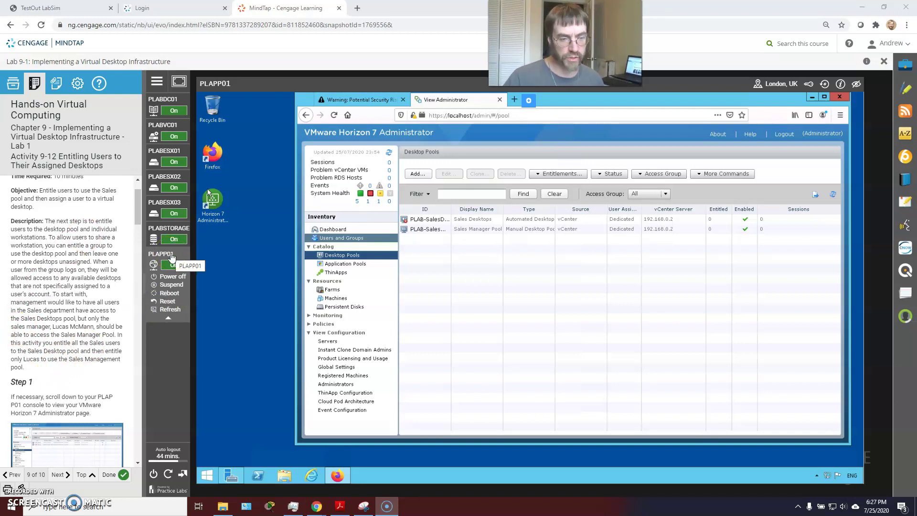
Restore the ID column to first position in the Desktop Pools list
scroll(95, 320, down, 3)
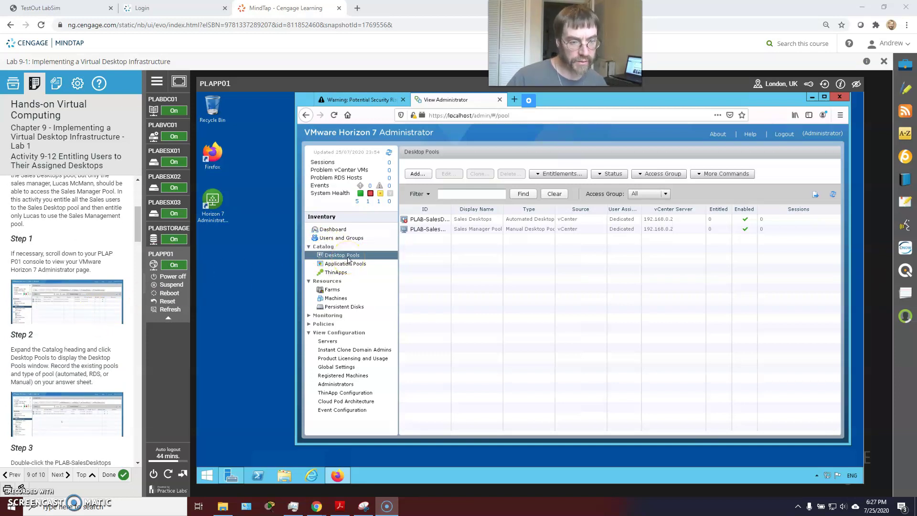
click(164, 301)
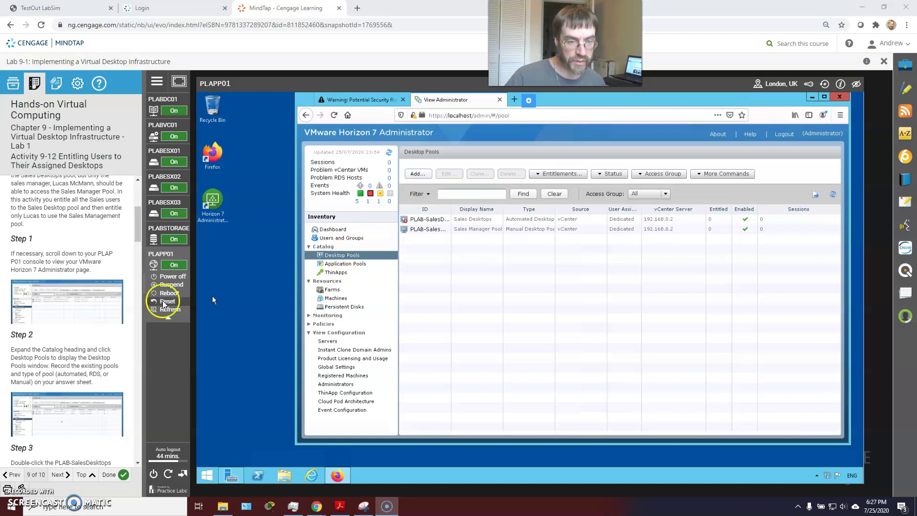
click(413, 219)
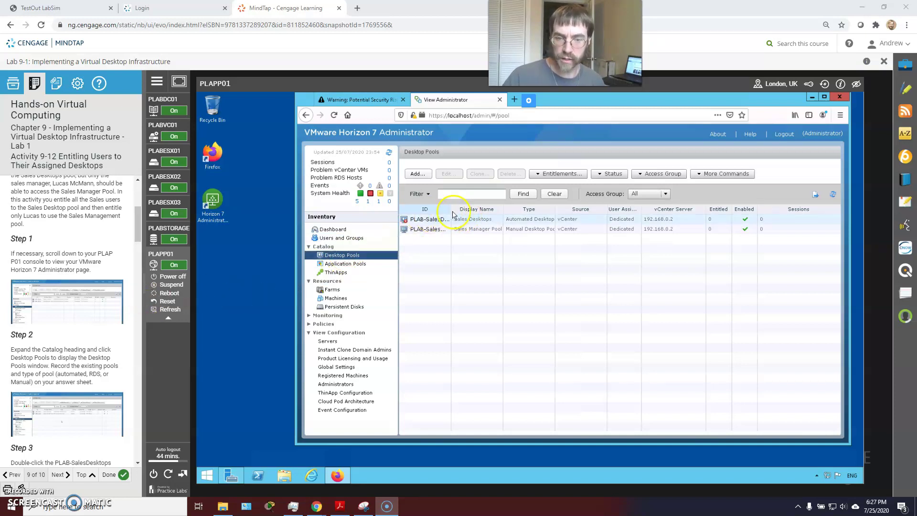
drag(454, 210, 436, 208)
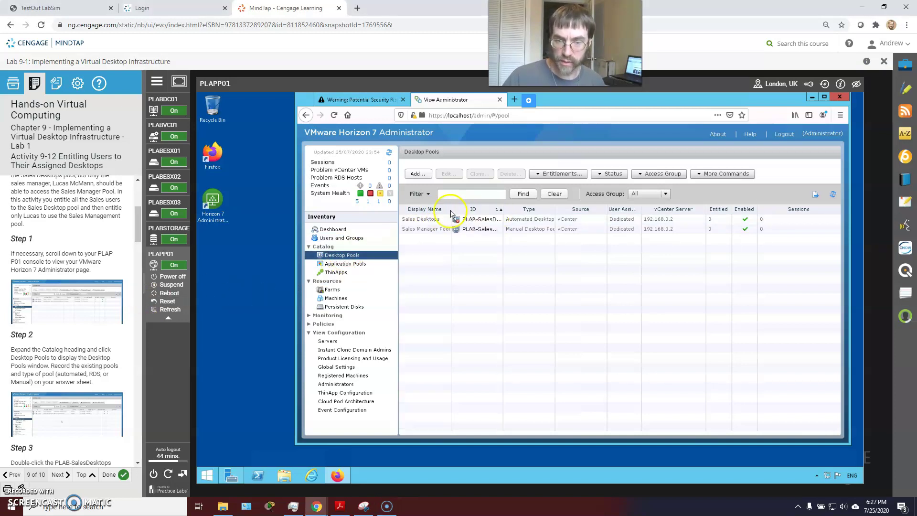
mouse_move(475, 209)
mouse_down()
mouse_move(437, 213)
mouse_move(510, 211)
mouse_up()
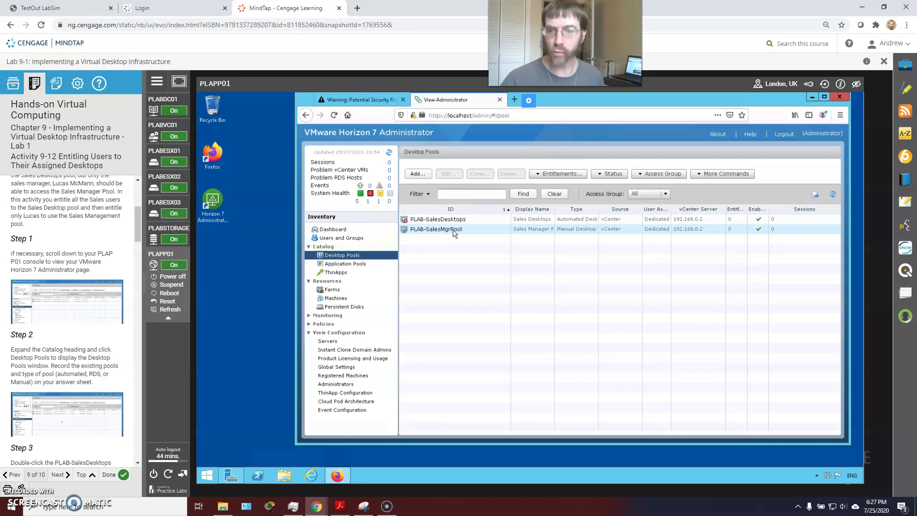
Check pool types: PLAB-SalesDesktops is automated, PLAB-SalesMgrPool is manual
click(456, 220)
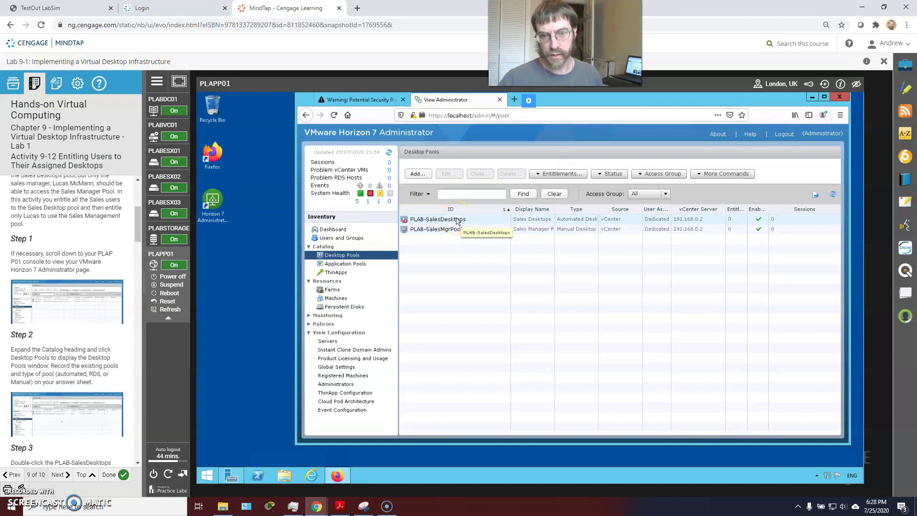
click(562, 229)
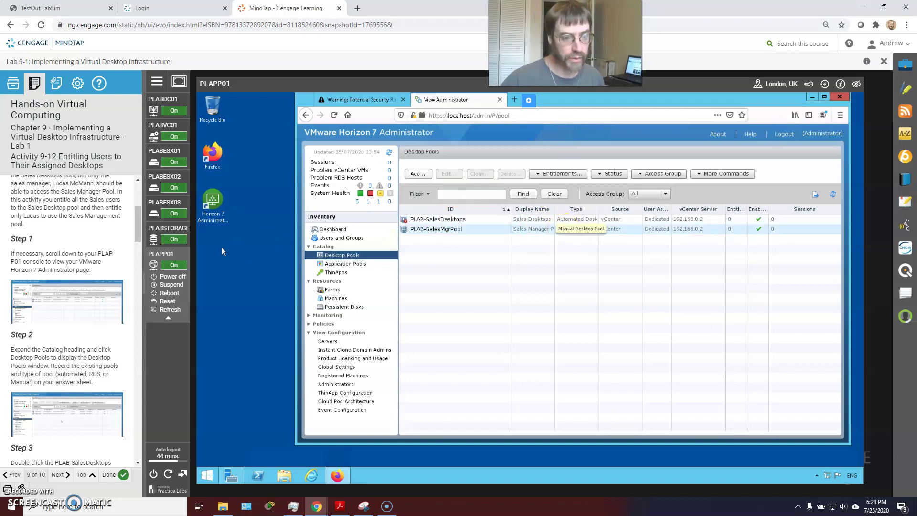
click(82, 281)
scroll(83, 280, down, 1)
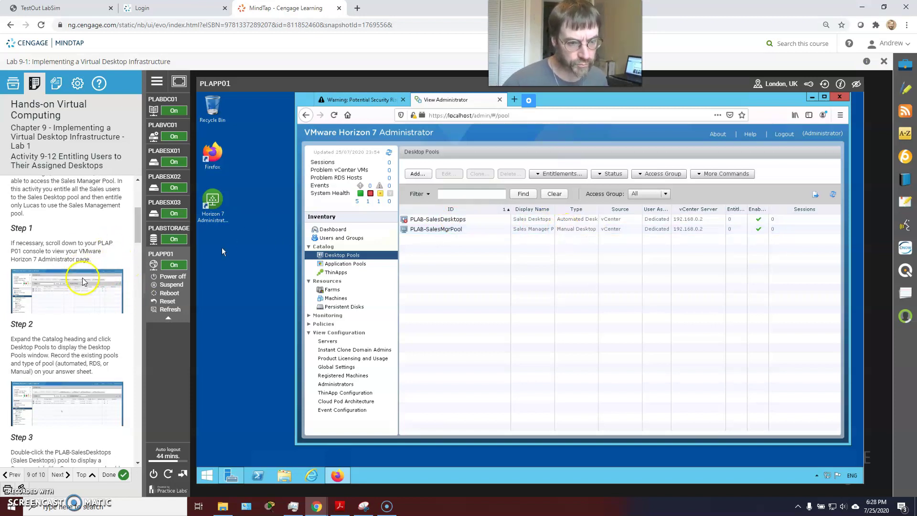
scroll(83, 281, down, 2)
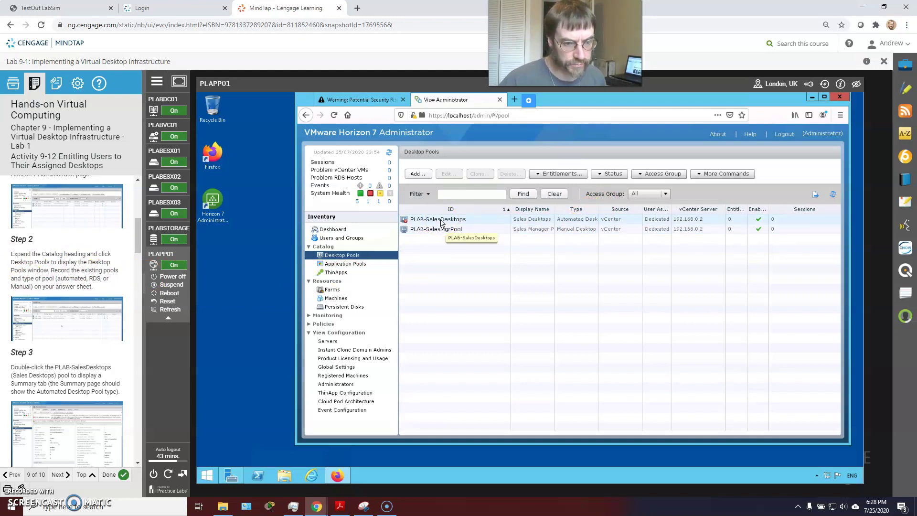
Open the PLAB-SalesDesktops summary and maximize the Firefox window
double_click(440, 220)
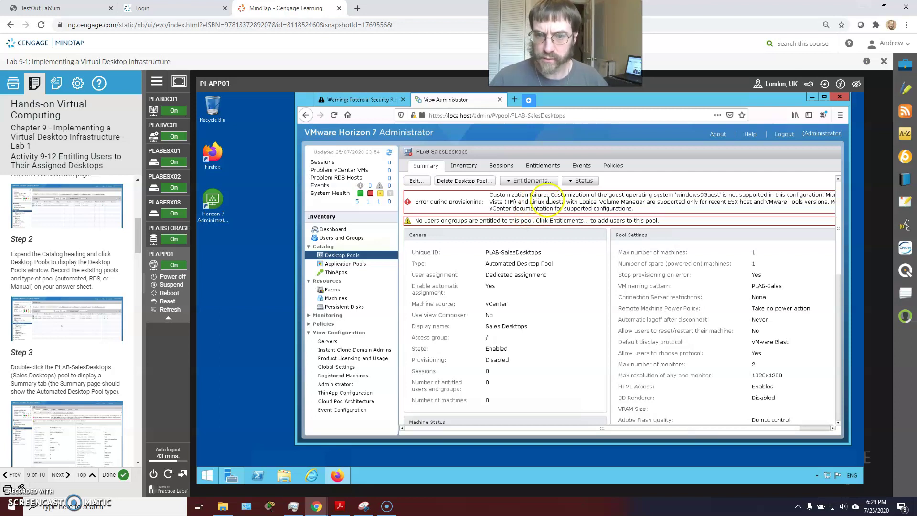
click(840, 98)
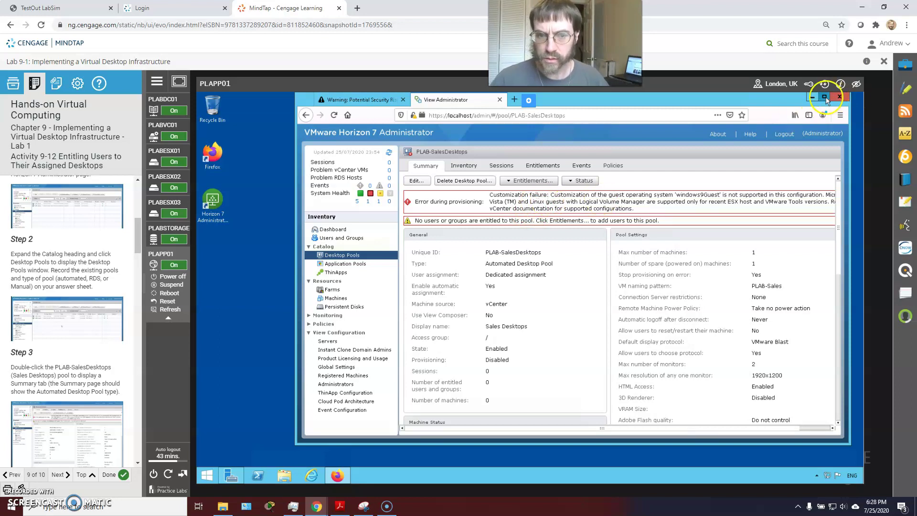
click(825, 97)
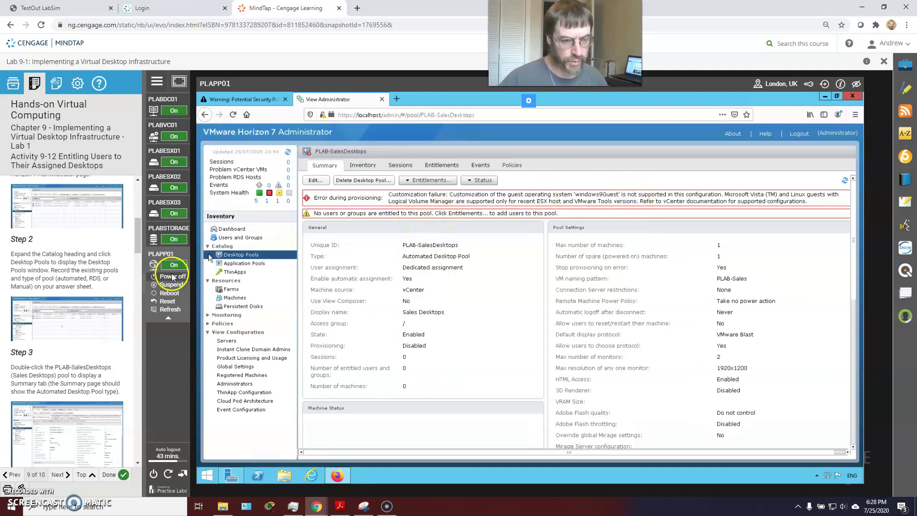
scroll(56, 363, down, 1)
scroll(56, 363, down, 2)
scroll(59, 353, down, 2)
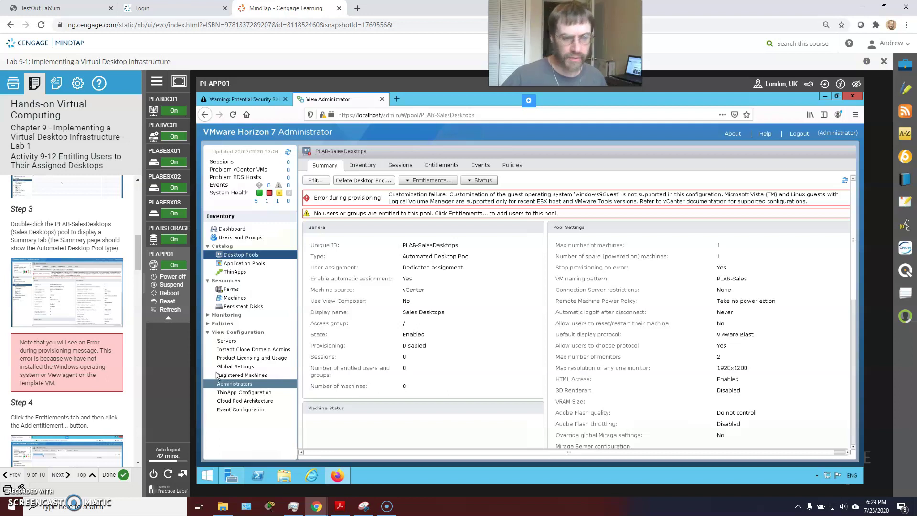
Start adding an entitlement from PLAB-SalesDesktops' Entitlements tab
click(435, 165)
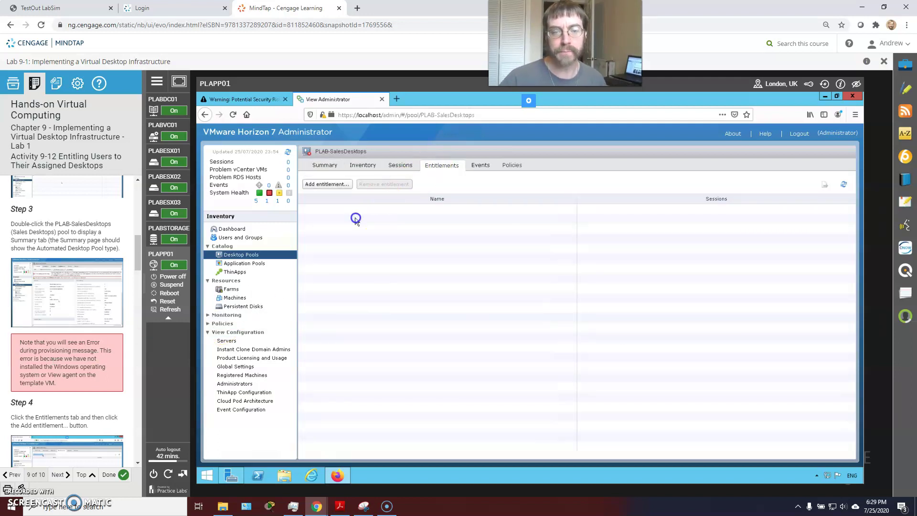
scroll(117, 287, down, 2)
scroll(117, 301, down, 1)
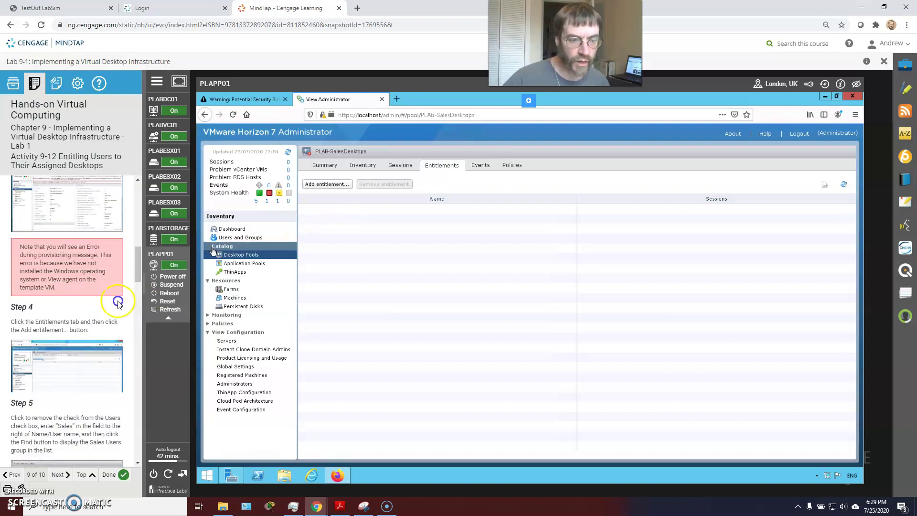
click(340, 184)
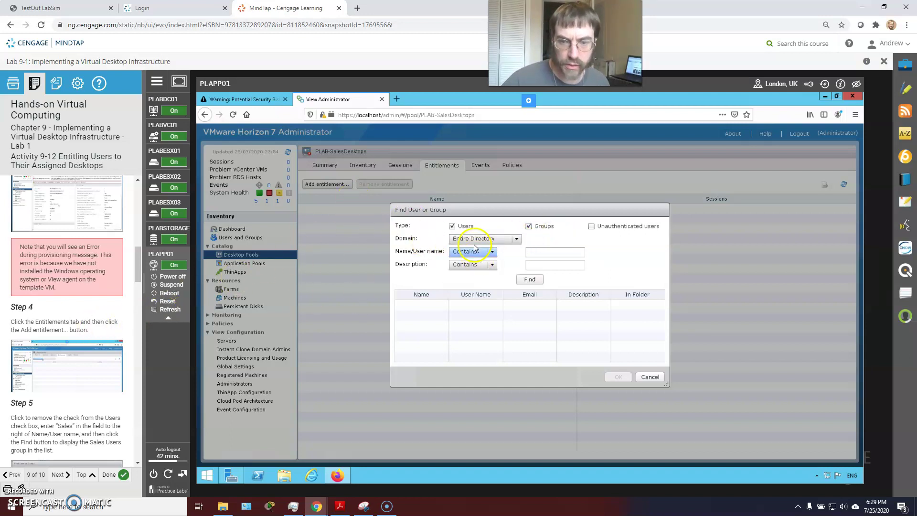
Search the PRACTICELABS.COM domain for groups whose name contains 'Sales'
click(451, 226)
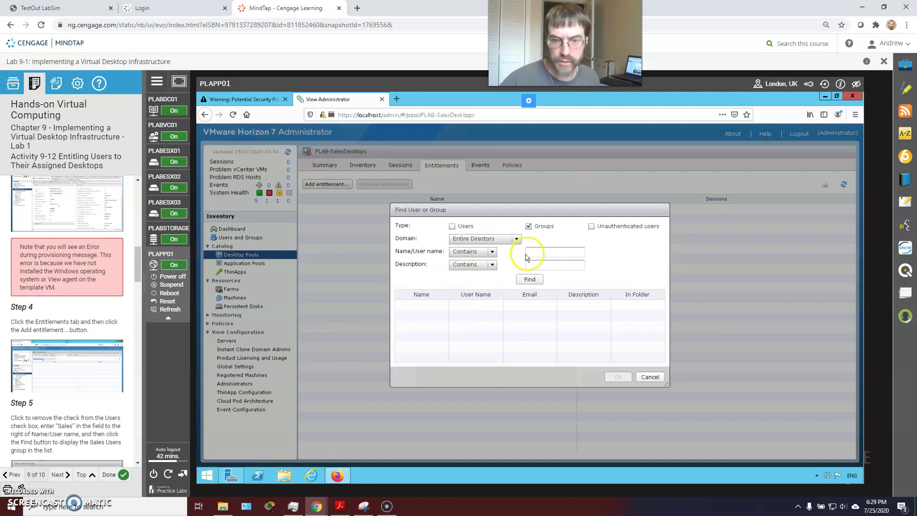
click(480, 252)
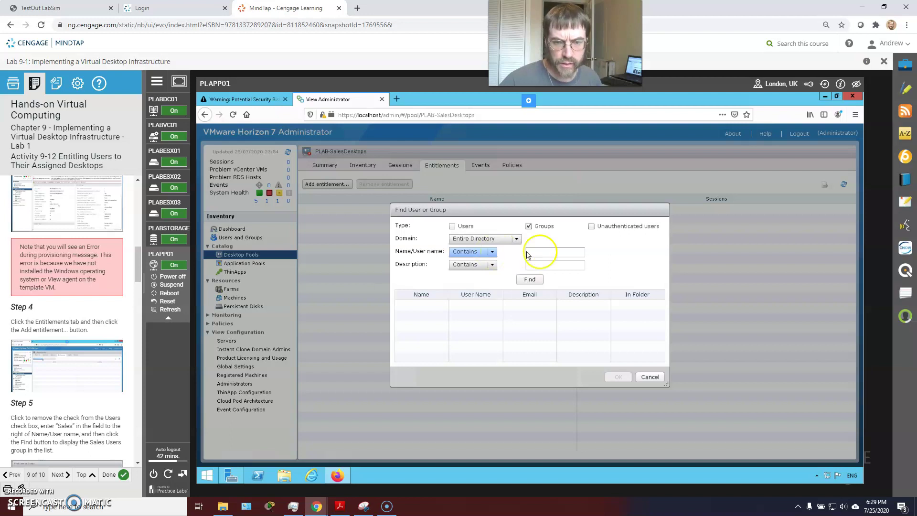
click(553, 251)
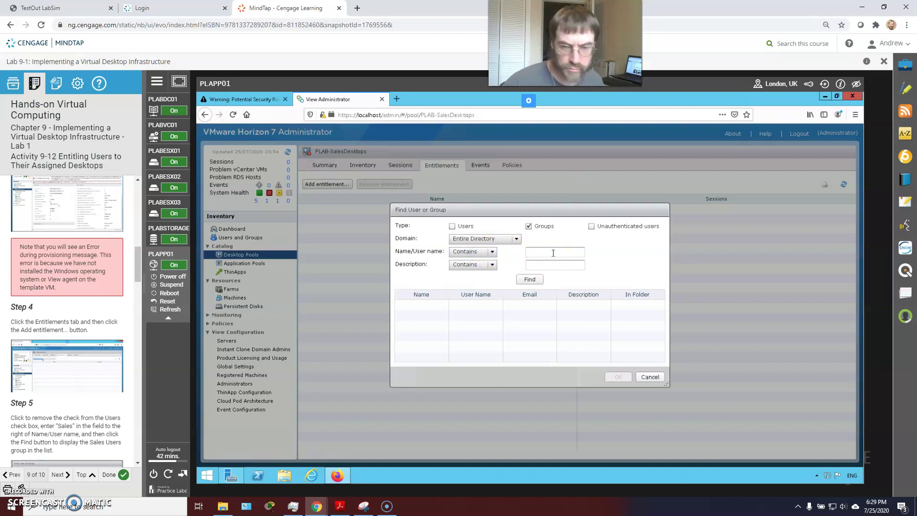
text(Sa)
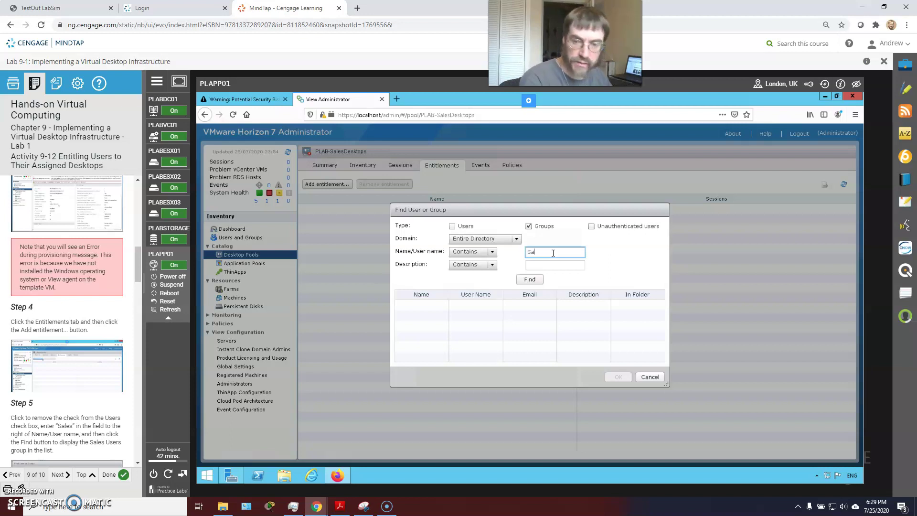
text(les)
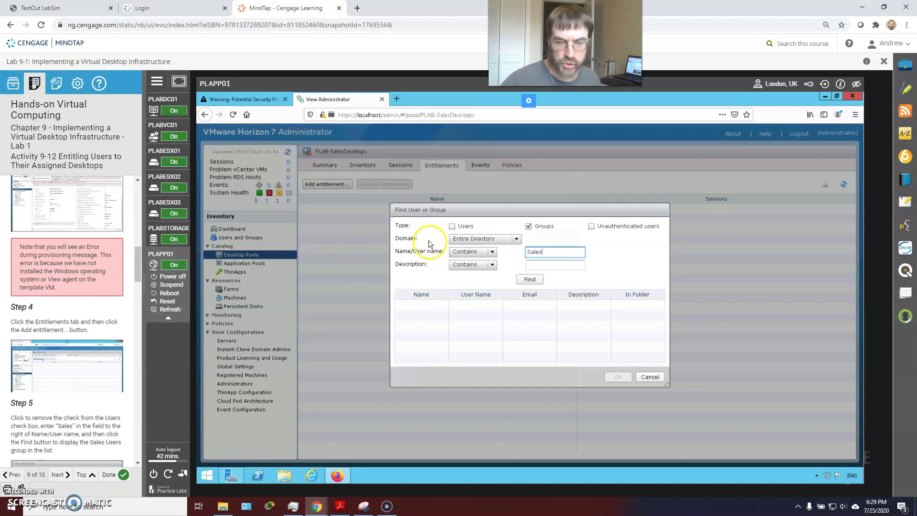
click(516, 238)
click(517, 240)
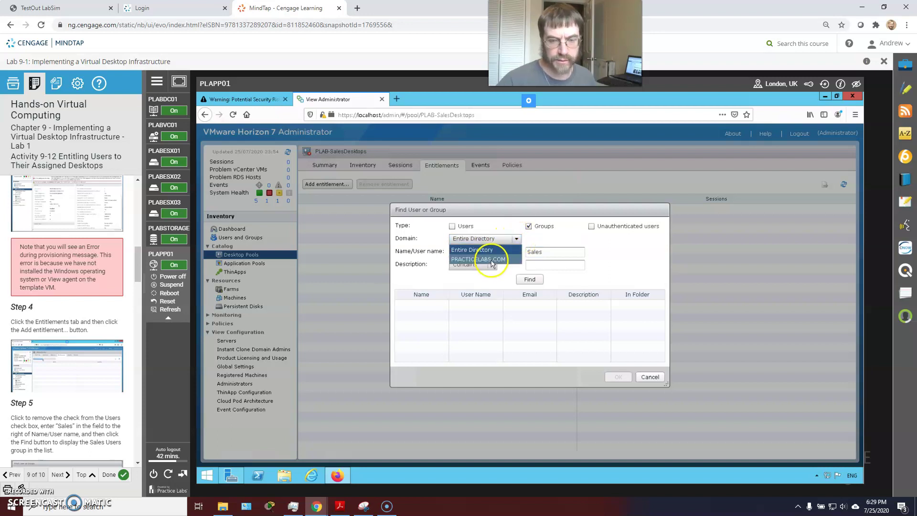
click(492, 260)
click(517, 238)
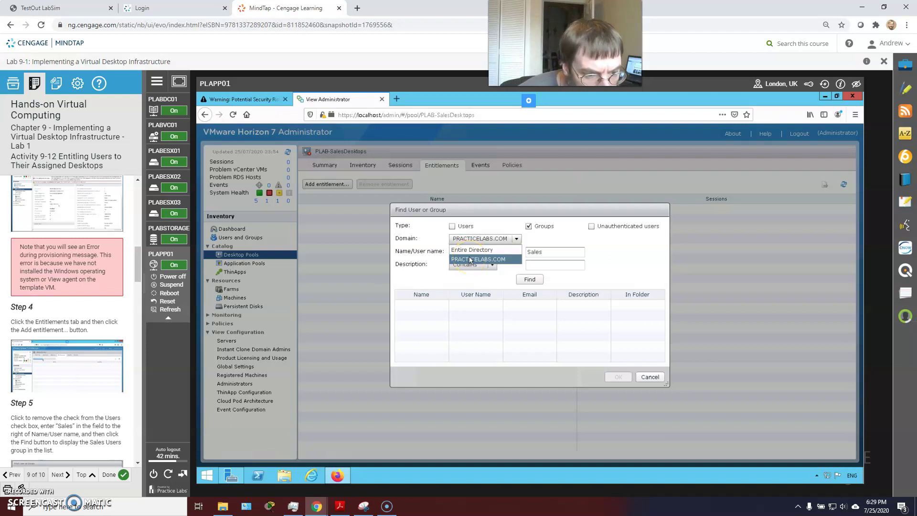
click(470, 259)
click(531, 282)
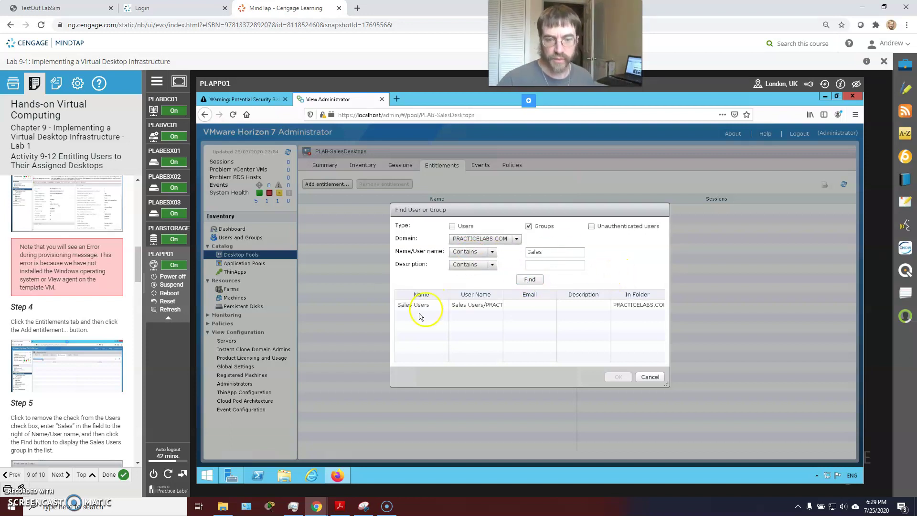
Select the Sales Users group and confirm its entitlement to PLAB-SalesDesktops
scroll(106, 301, down, 2)
scroll(106, 301, down, 1)
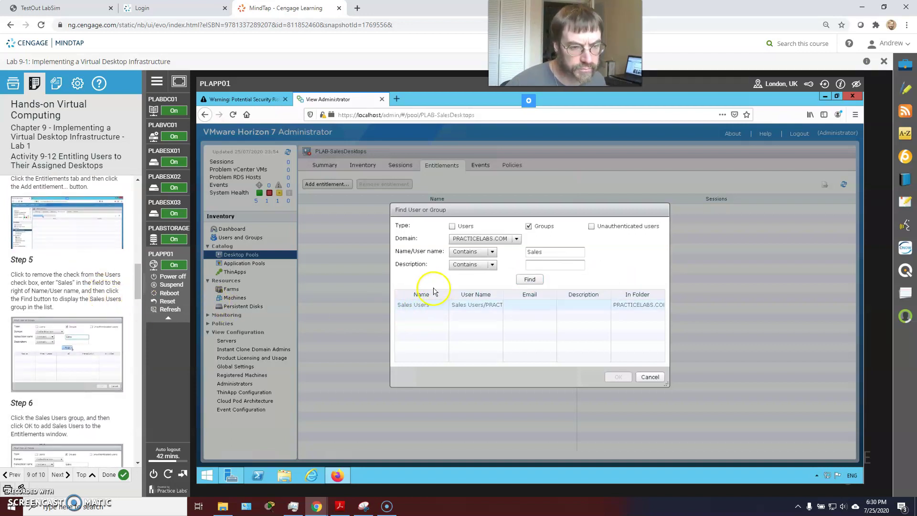
click(419, 303)
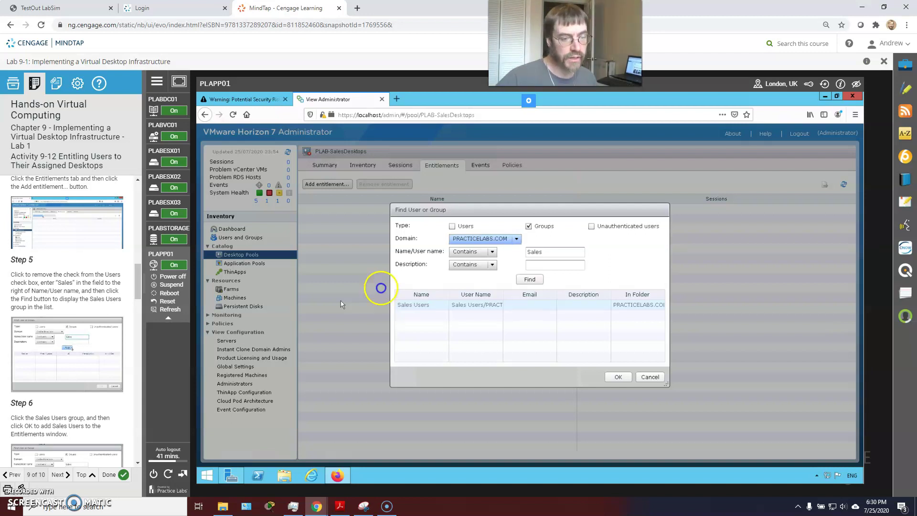
click(407, 310)
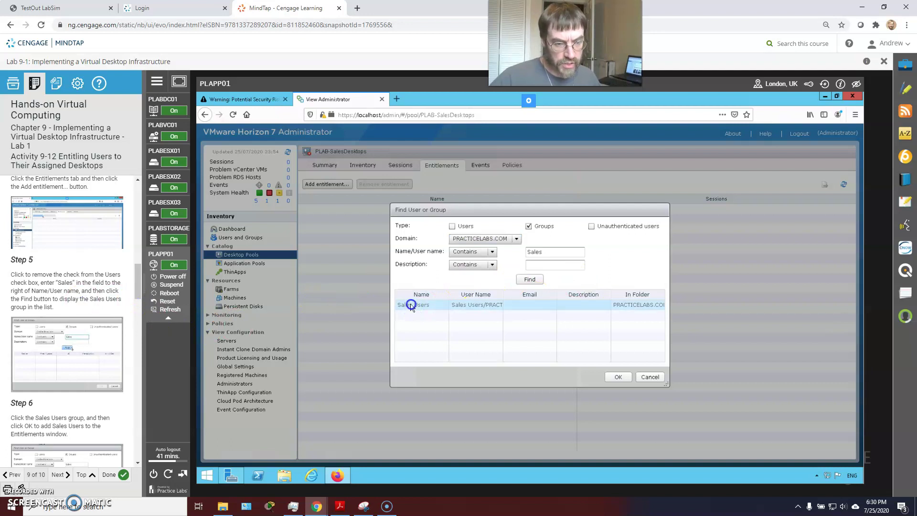
click(620, 377)
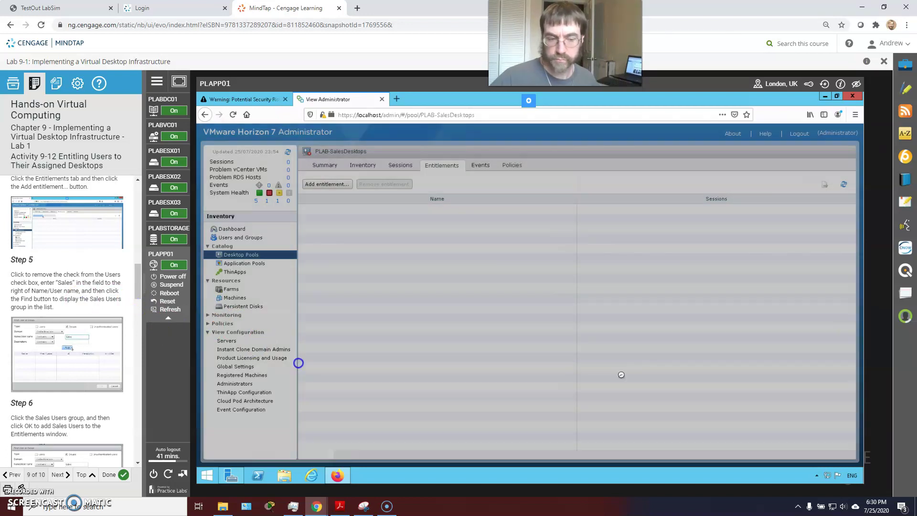
click(76, 332)
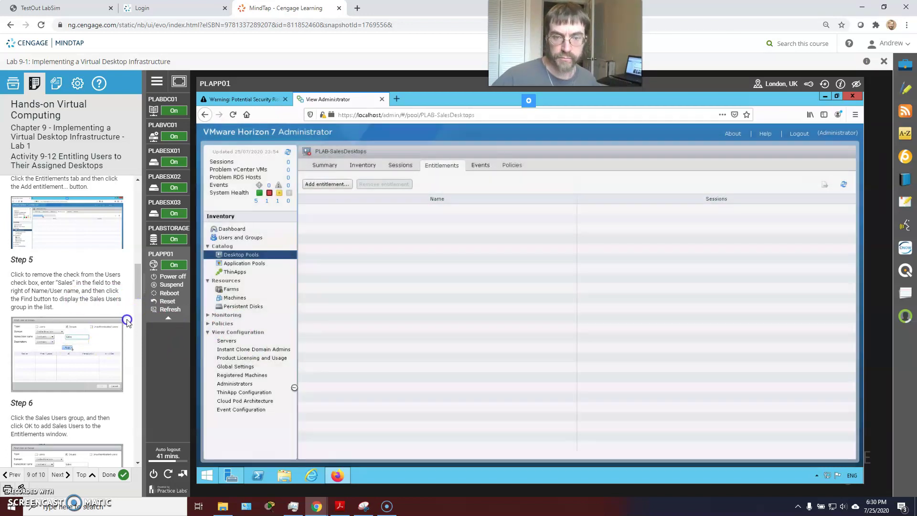
scroll(73, 344, down, 2)
scroll(73, 344, down, 1)
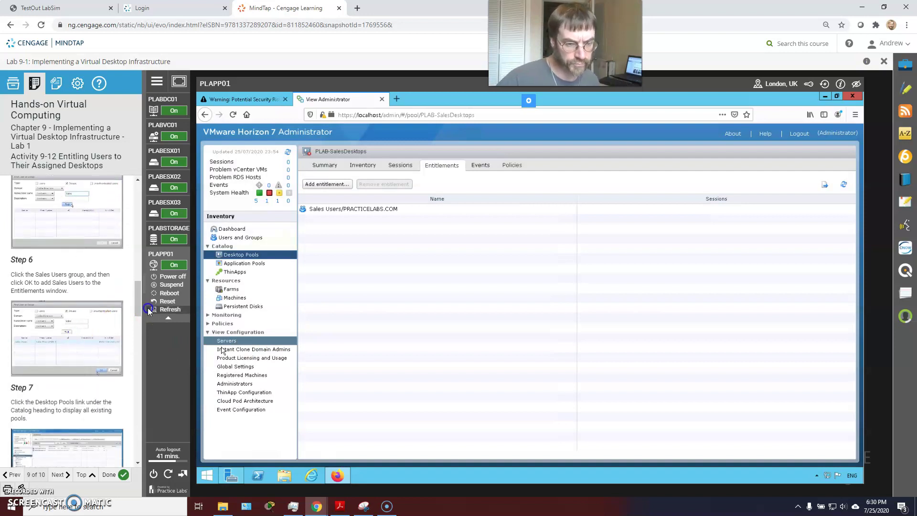
Return to Desktop Pools and open the PLAB-SalesMgrPool summary
click(241, 256)
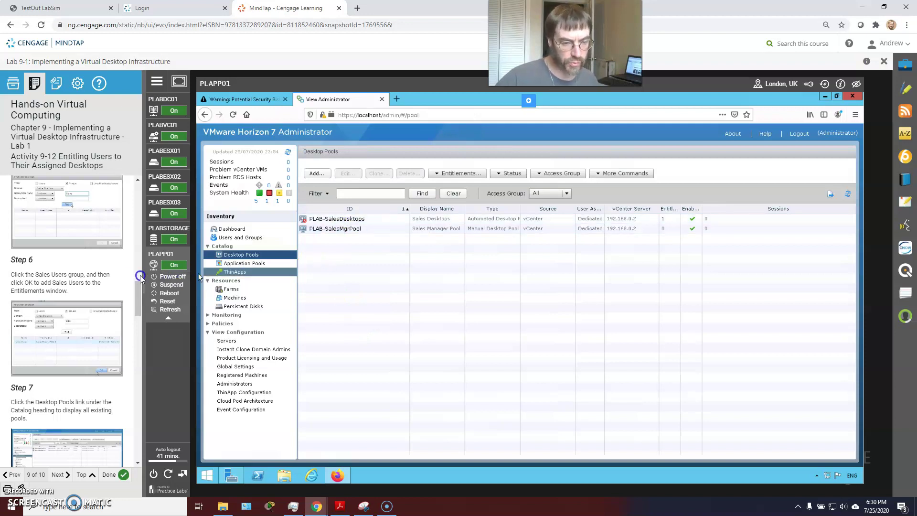
scroll(91, 284, down, 2)
scroll(85, 277, down, 1)
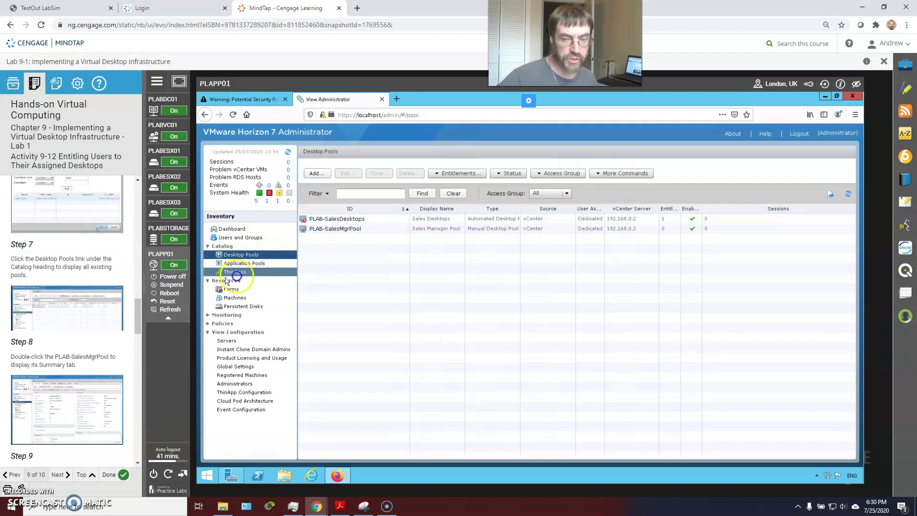
click(327, 229)
double_click(328, 229)
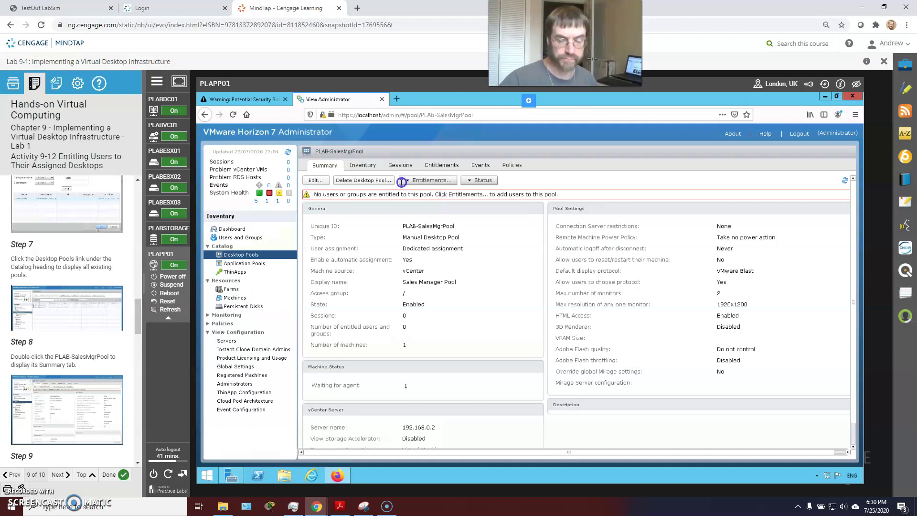
scroll(75, 310, down, 1)
scroll(75, 311, down, 1)
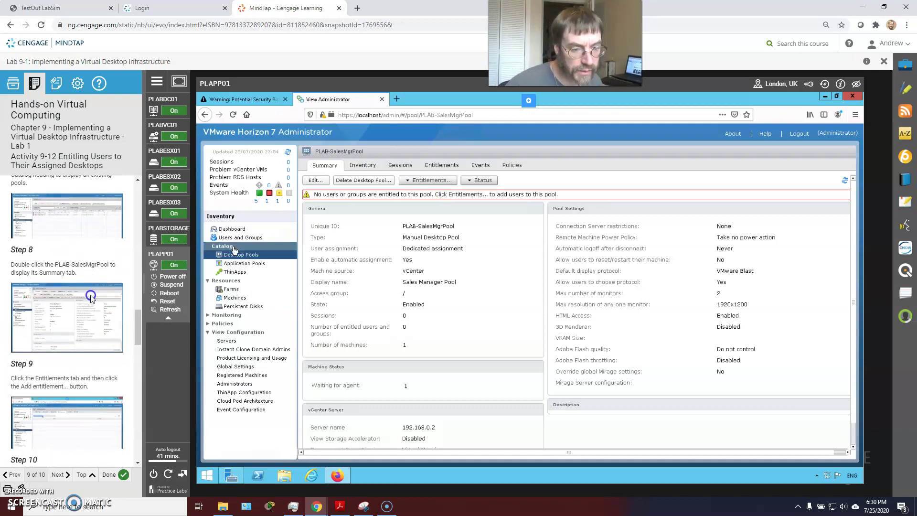
Search users only, excluding groups, for the name 'McMann' in PLAB-SalesMgrPool's Add entitlement dialog
click(439, 165)
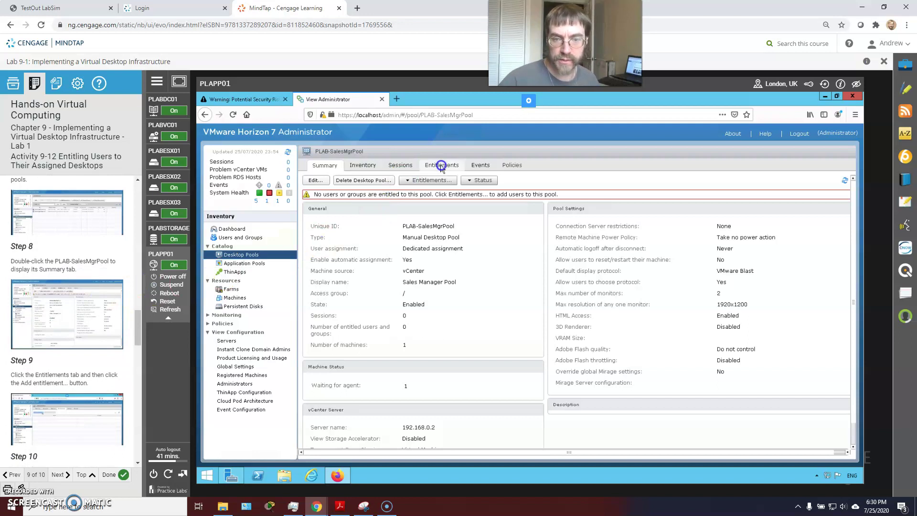
click(313, 186)
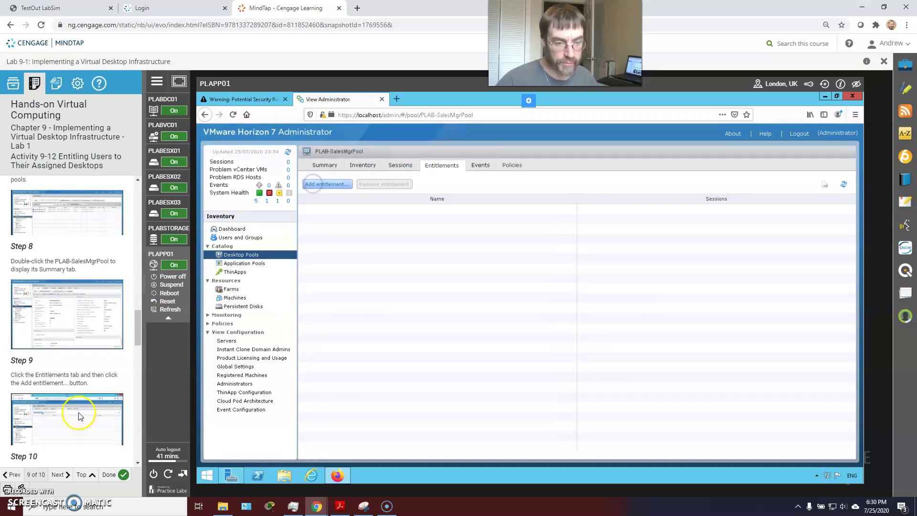
scroll(74, 411, down, 1)
scroll(74, 355, down, 1)
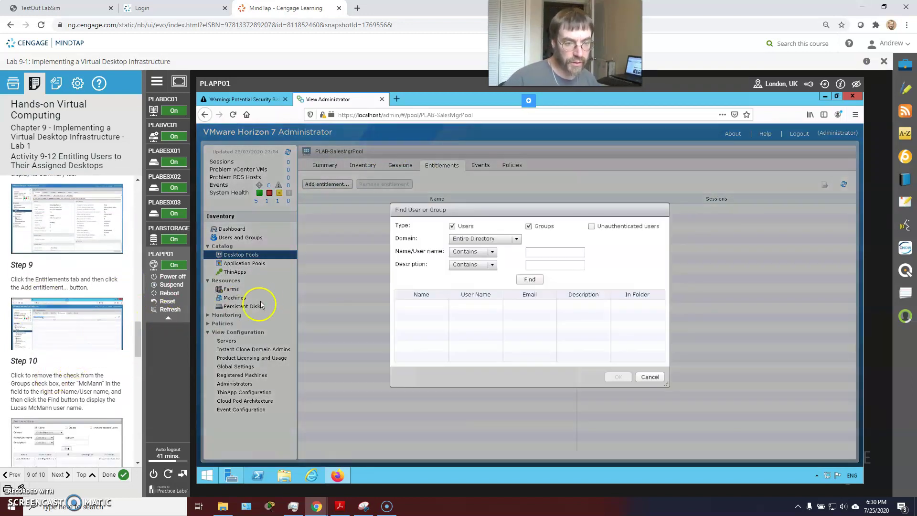
click(529, 227)
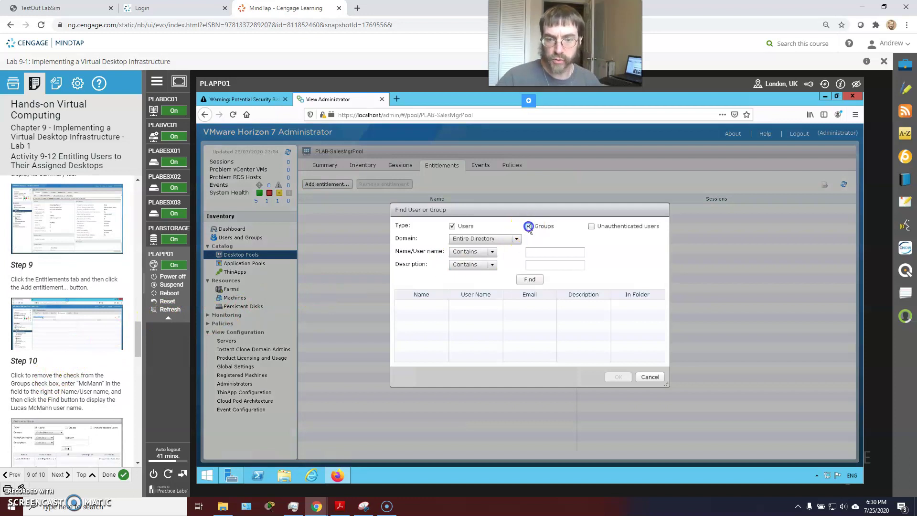
click(540, 257)
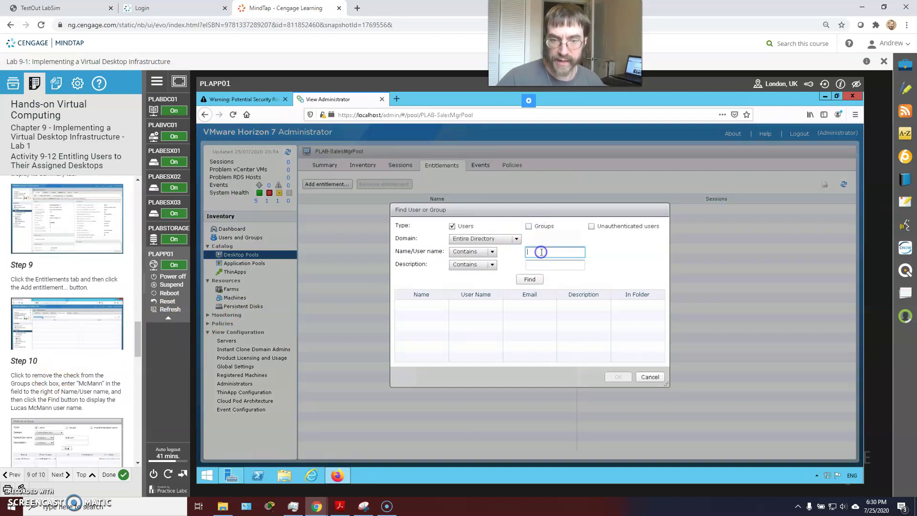
text(m)
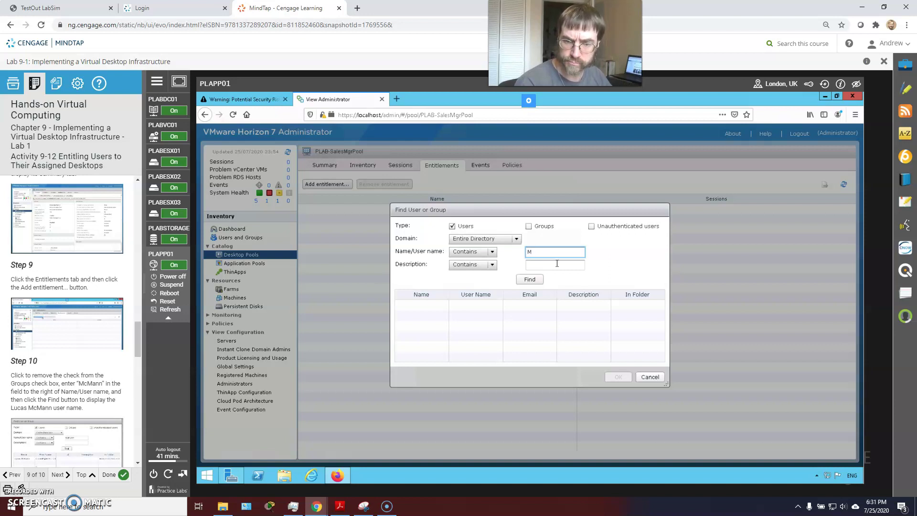
text(cMann)
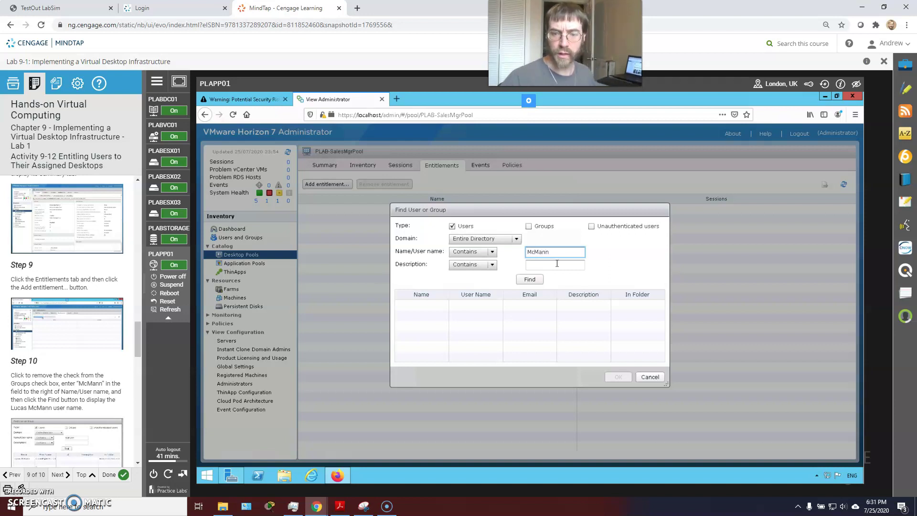
click(529, 280)
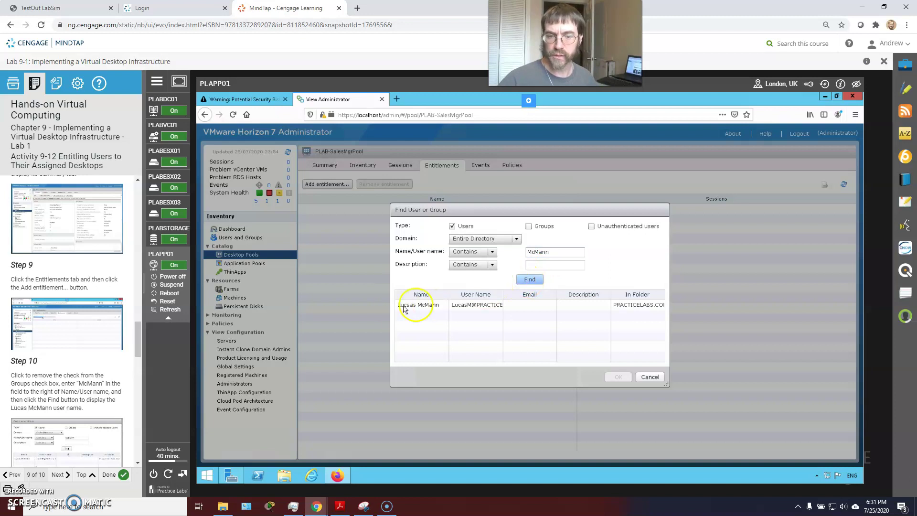
click(404, 308)
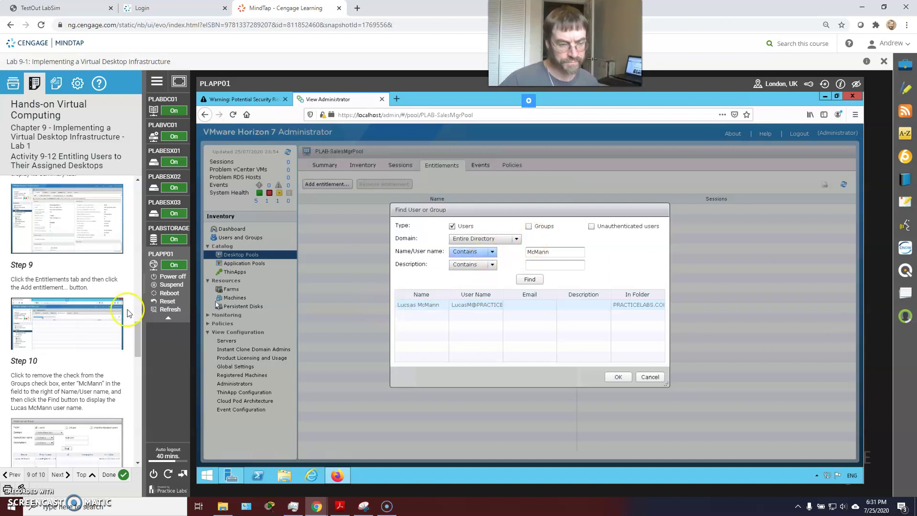
click(492, 252)
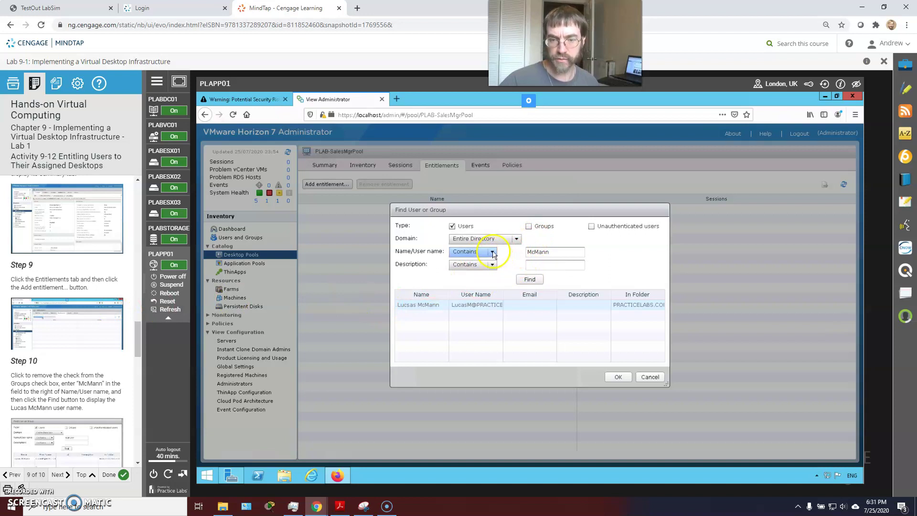
click(492, 252)
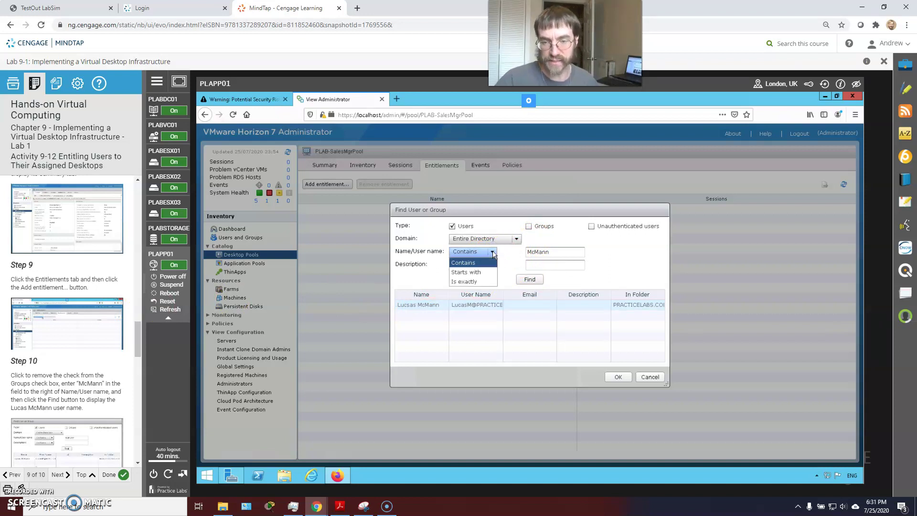
click(625, 258)
click(419, 315)
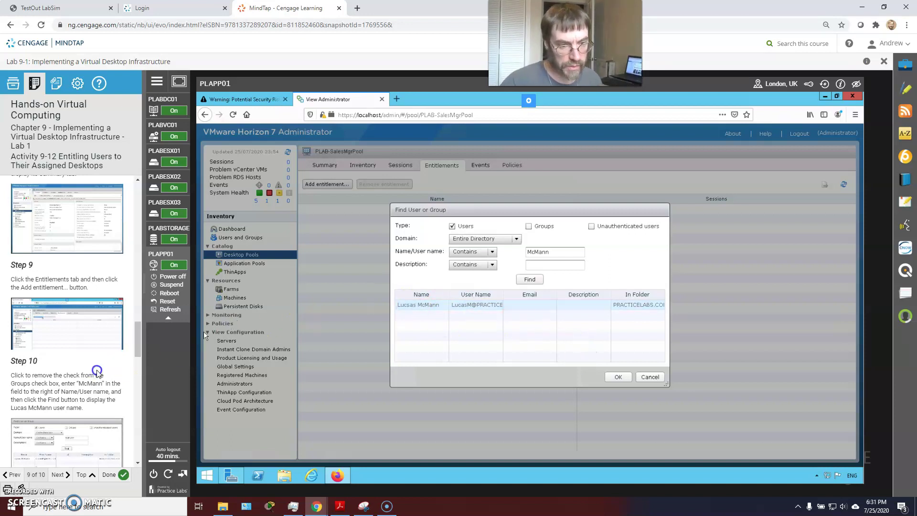
scroll(97, 371, down, 1)
scroll(97, 371, down, 2)
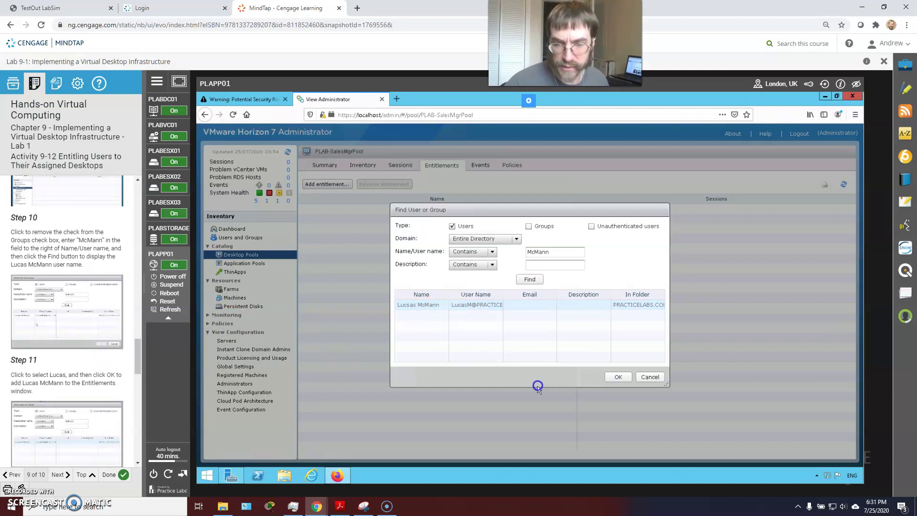
click(615, 377)
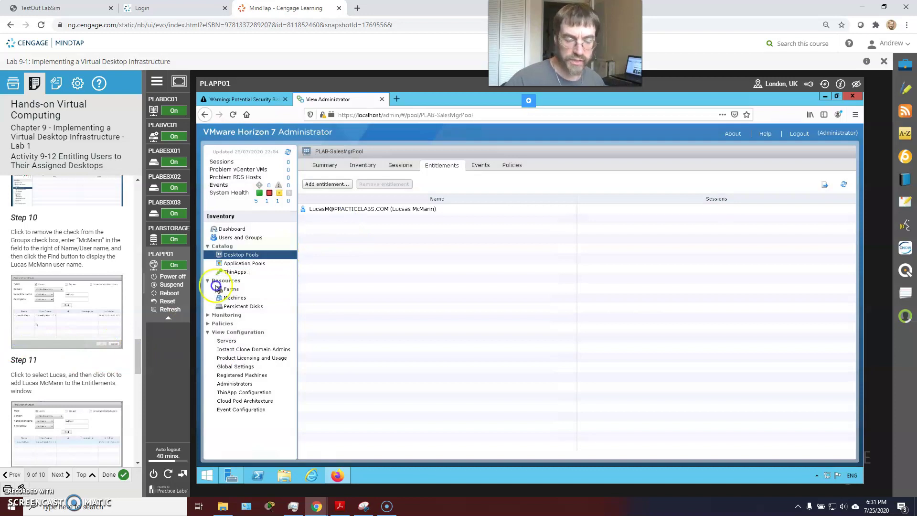
scroll(97, 345, down, 3)
scroll(115, 325, down, 3)
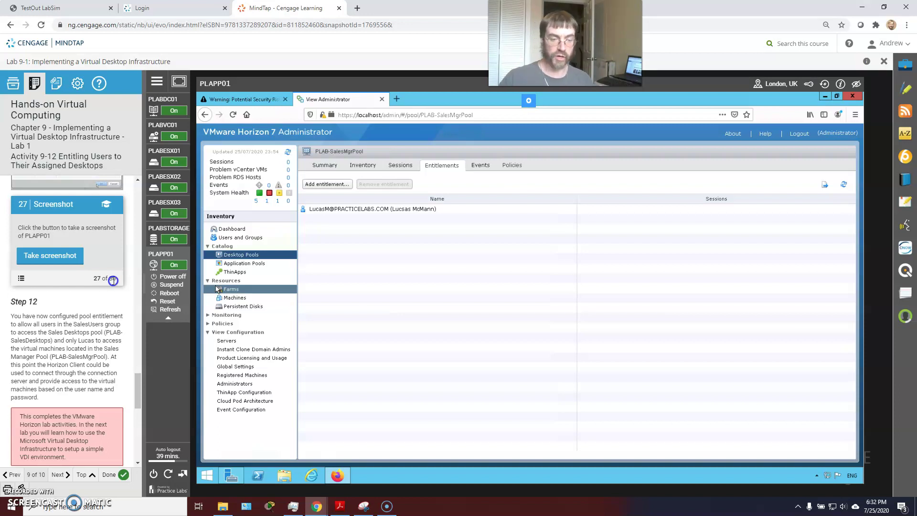
Take a screenshot of PLAPP01 for the lab
click(50, 255)
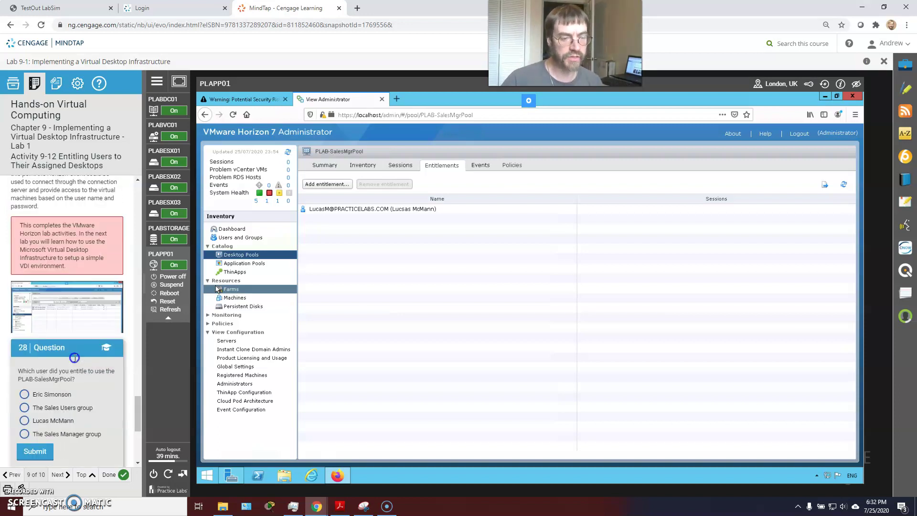
scroll(74, 358, down, 1)
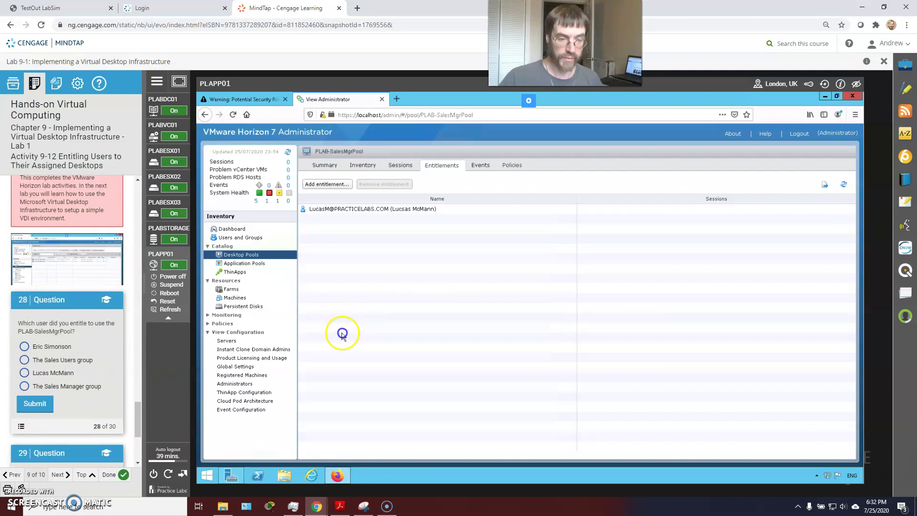
scroll(62, 468, down, 1)
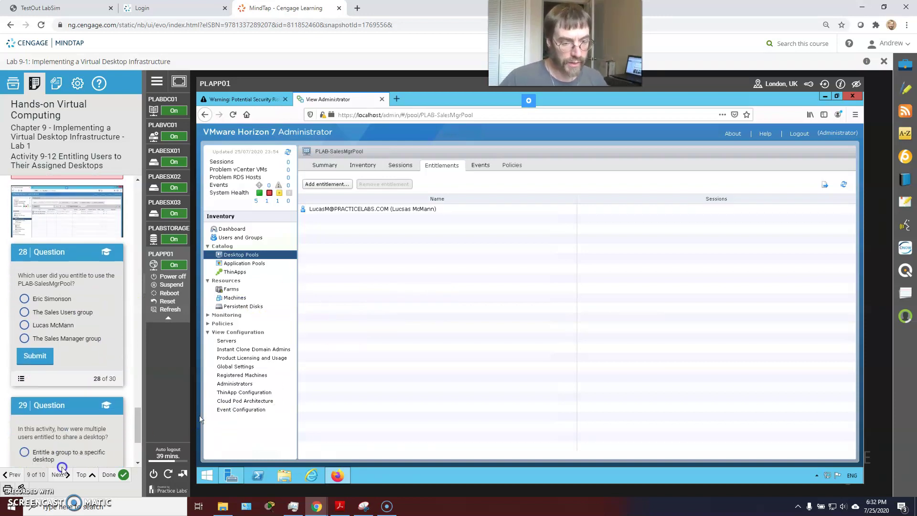
Advance to the lab's Summary page and review the action items
click(62, 468)
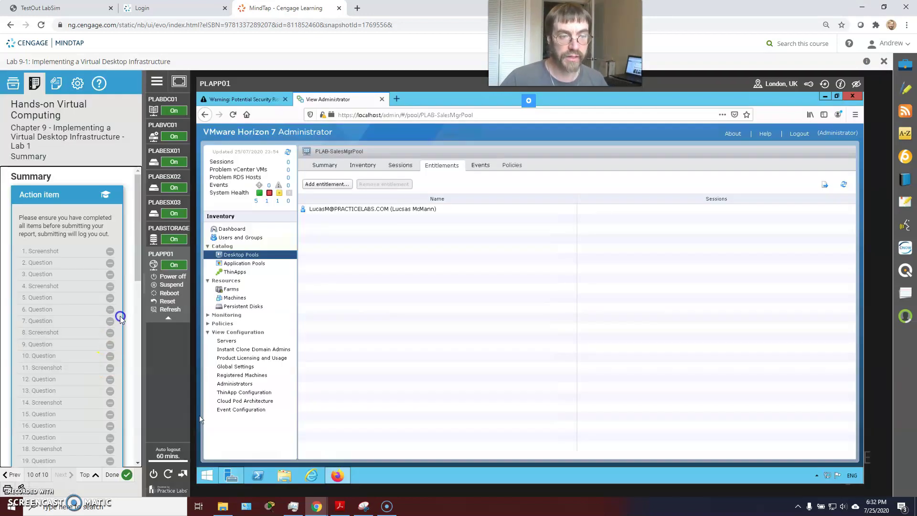
scroll(120, 317, down, 2)
scroll(92, 310, up, 1)
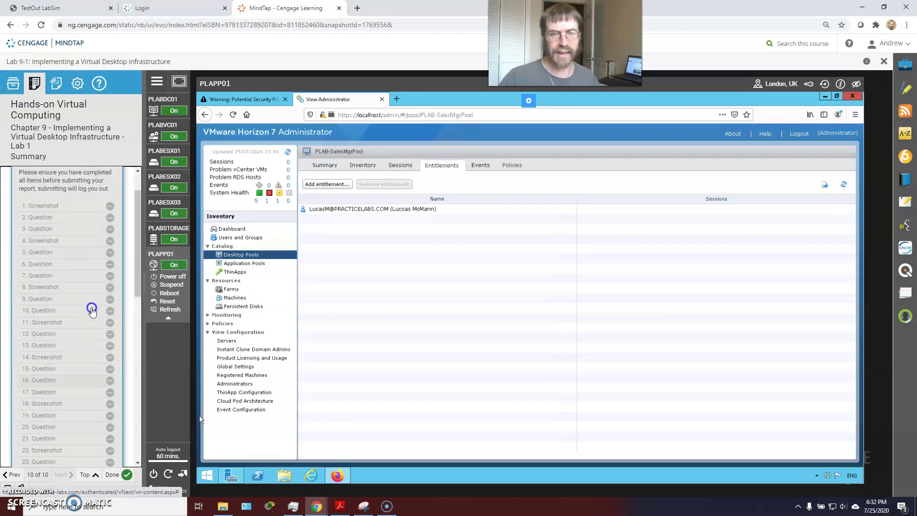
scroll(92, 310, up, 1)
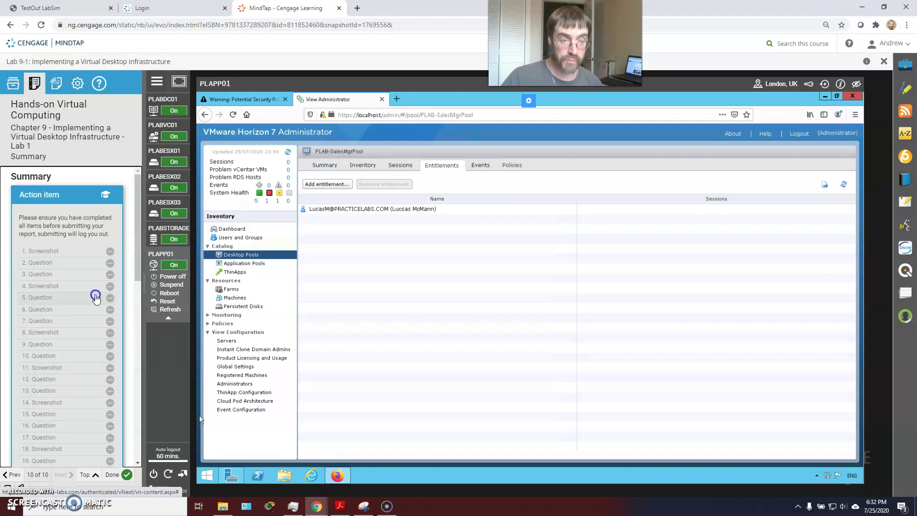
scroll(93, 308, down, 4)
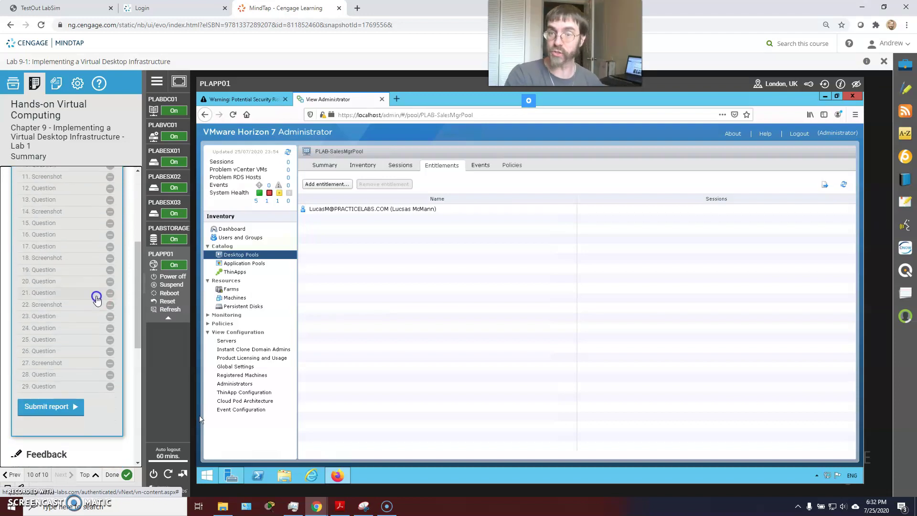